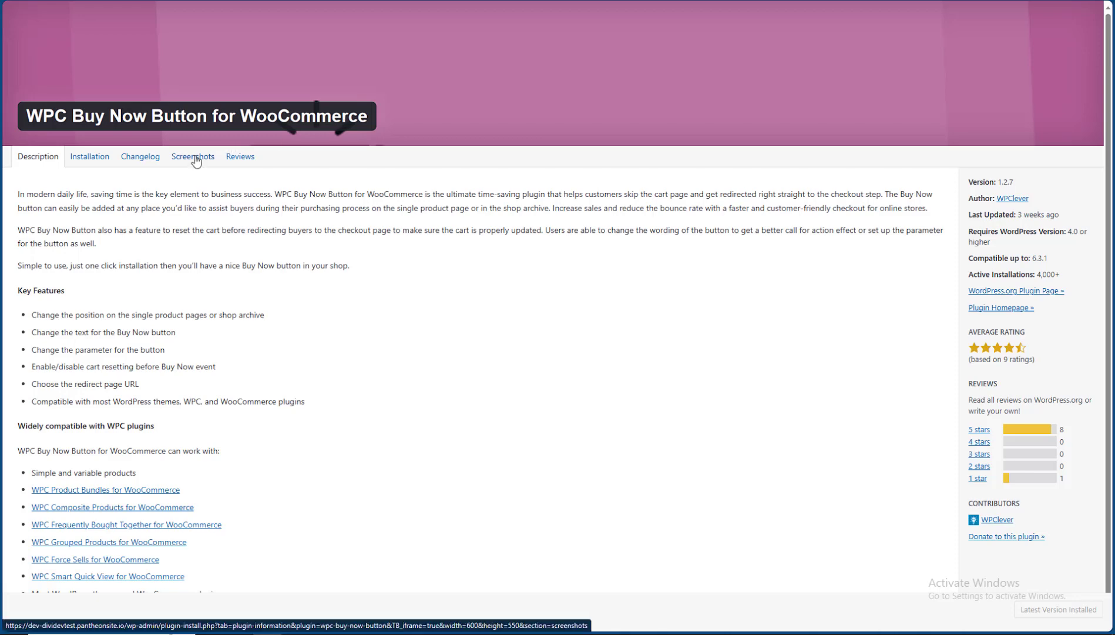
Scroll through the WPC Buy Now Button plugin's Screenshots tab to review it
scroll(946, 204, "down", 3)
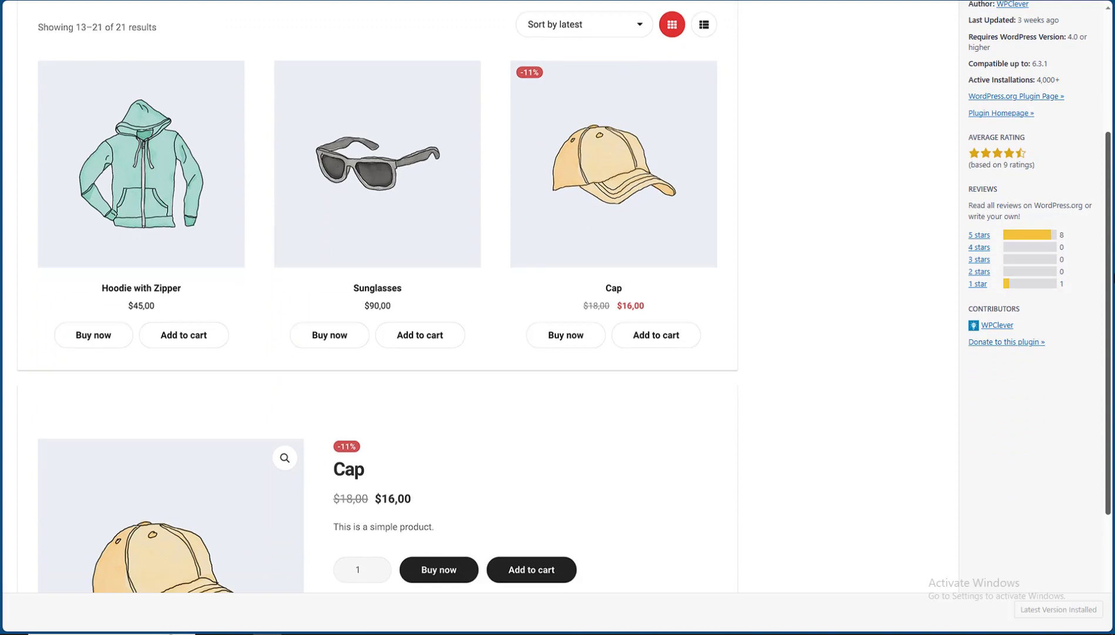
scroll(565, 296, "down", 2)
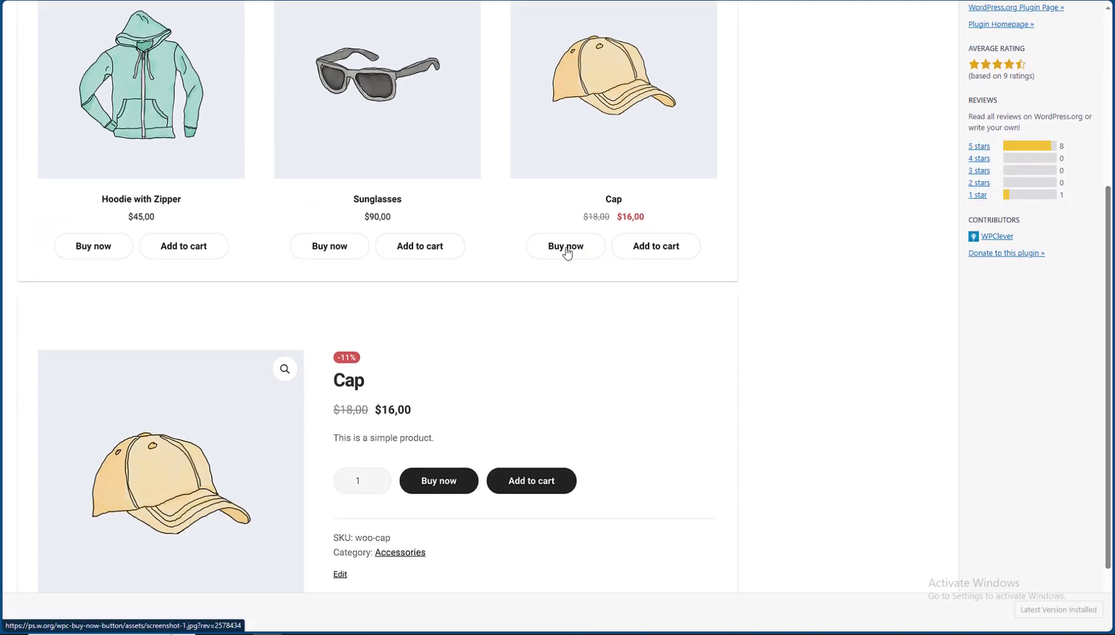
scroll(670, 261, "down", 2)
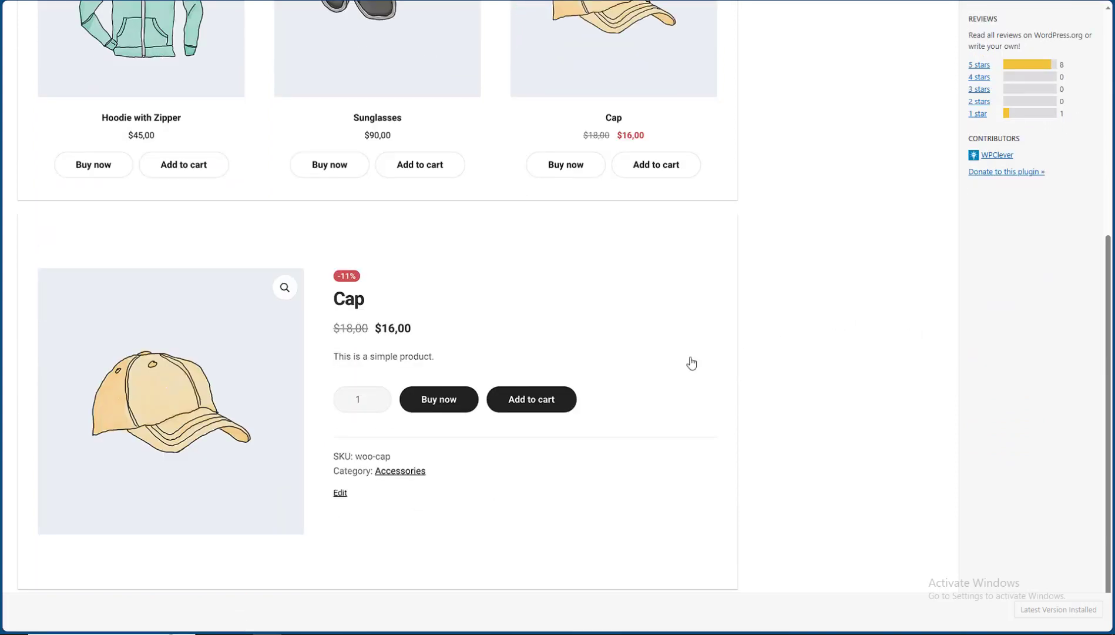
scroll(508, 378, "up", 6)
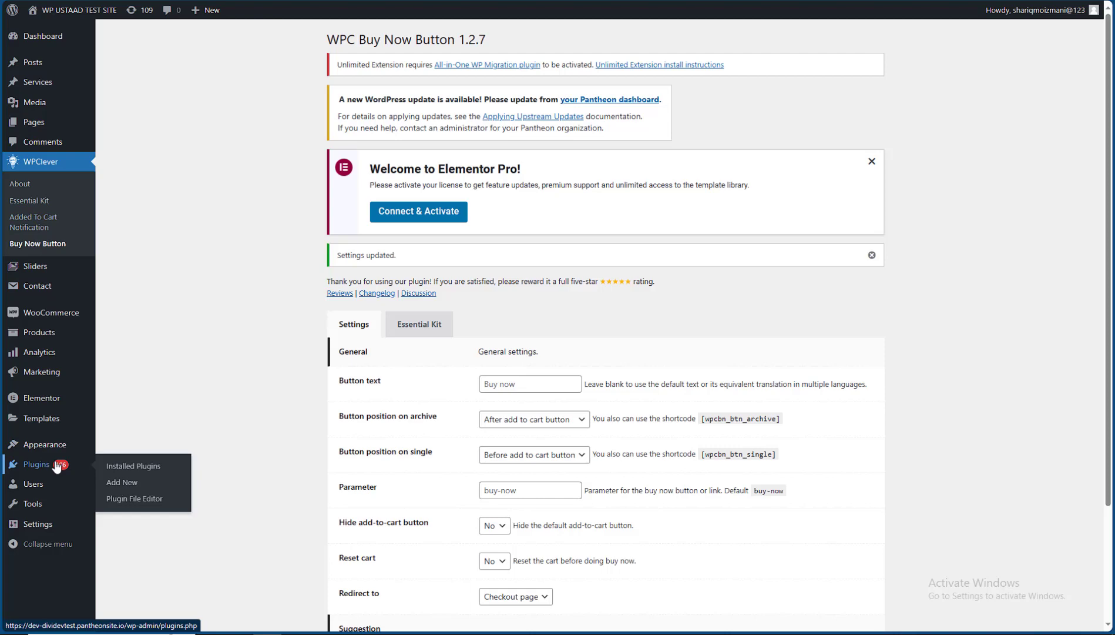
Deactivate WPC Buy Now Button from the Active plugins list
left_click(59, 464)
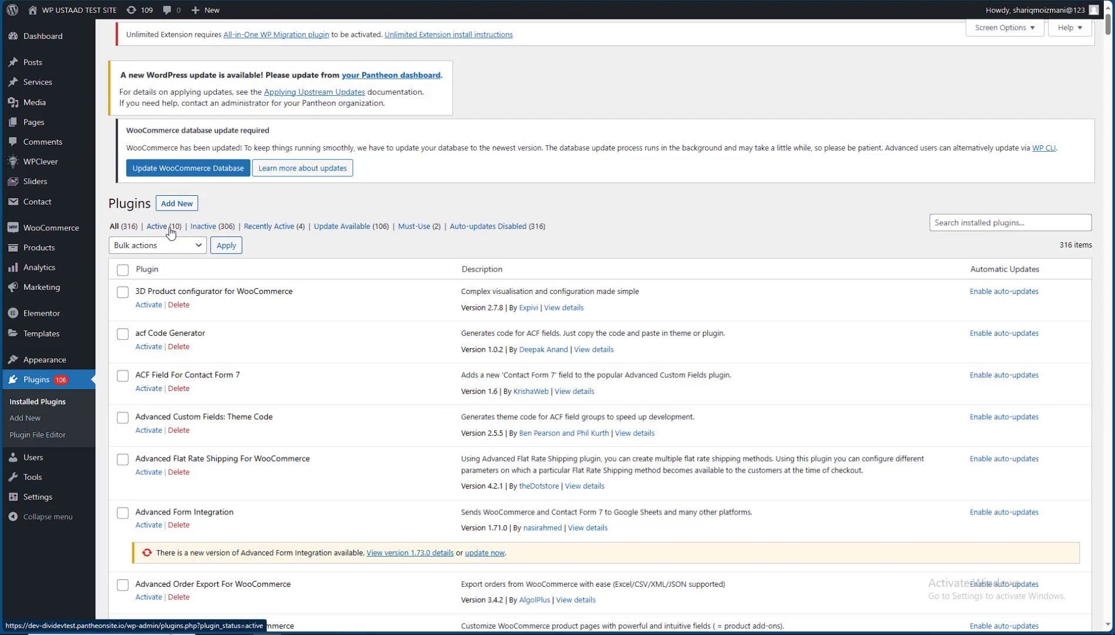
left_click(168, 234)
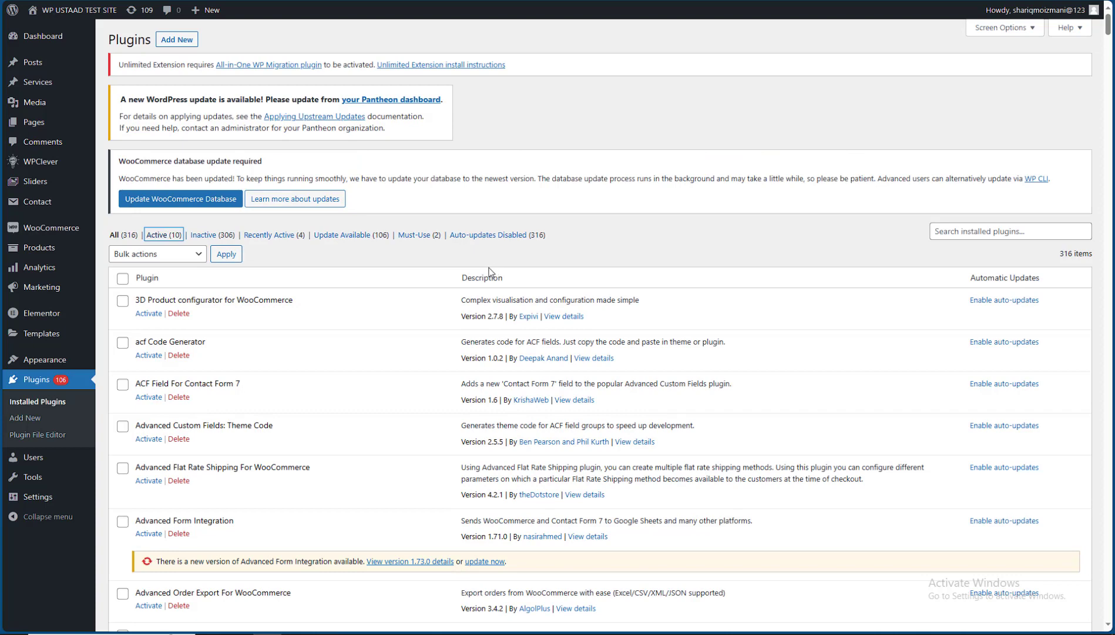
scroll(195, 462, "down", 9)
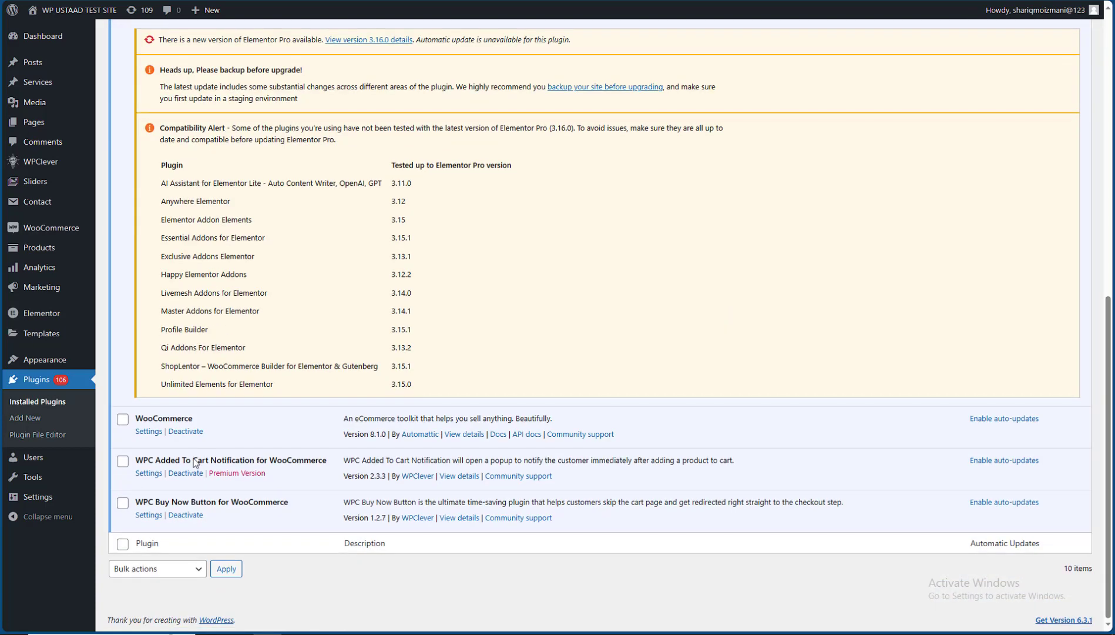
triple_click(183, 504)
key("ctrl+c")
left_click(186, 514)
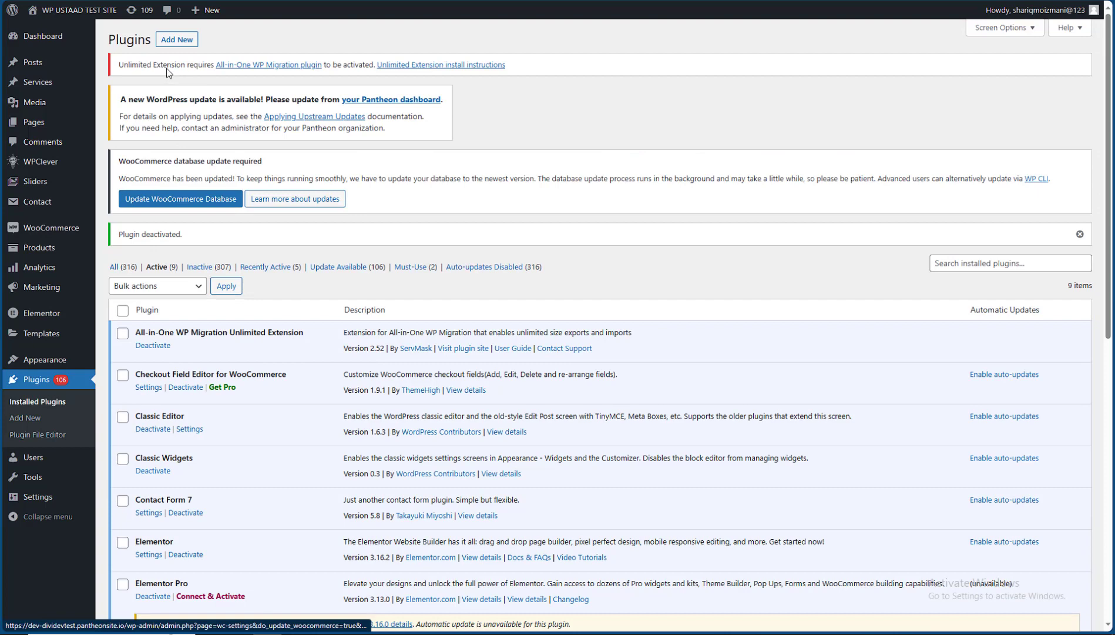
Search the Add Plugins directory for the Buy Now Button plugin by pasting its name
left_click(176, 40)
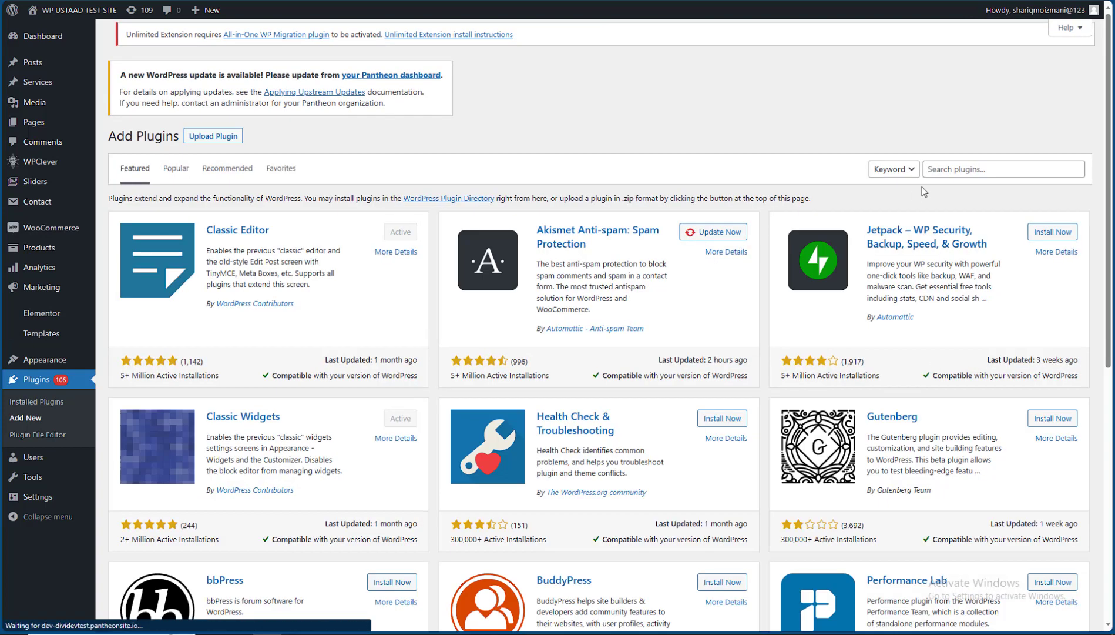
left_click(991, 165)
key("ctrl+v")
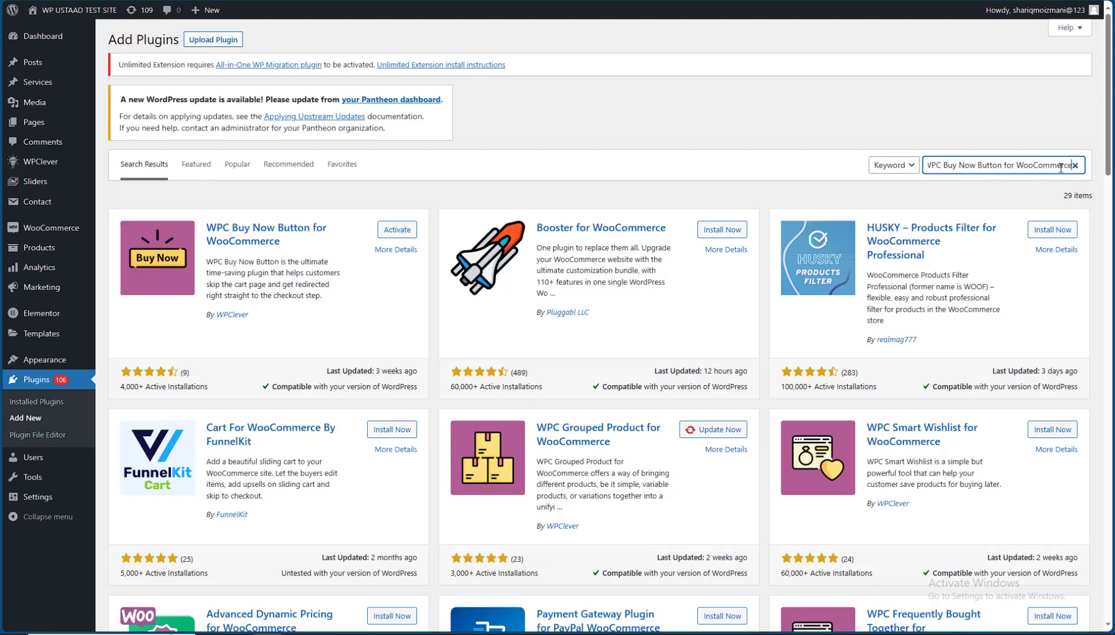
Activate WPC Buy Now Button for WooCommerce from the search results
left_click(399, 235)
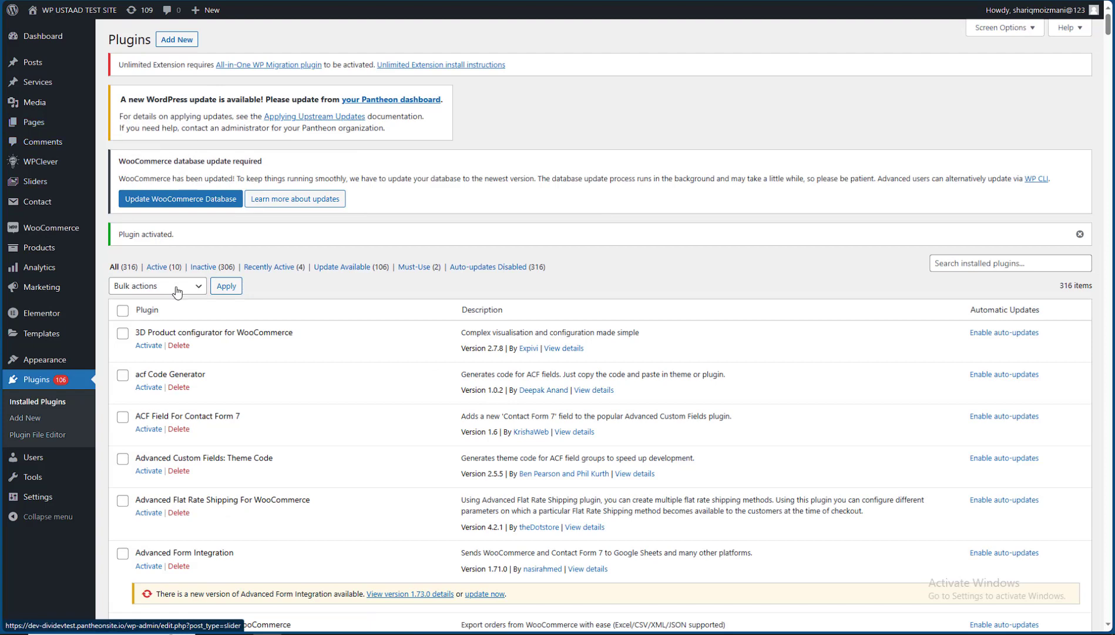
Save the Buy Now Button settings: after add-to-cart on archives, before on single pages, redirect to checkout
left_click(158, 267)
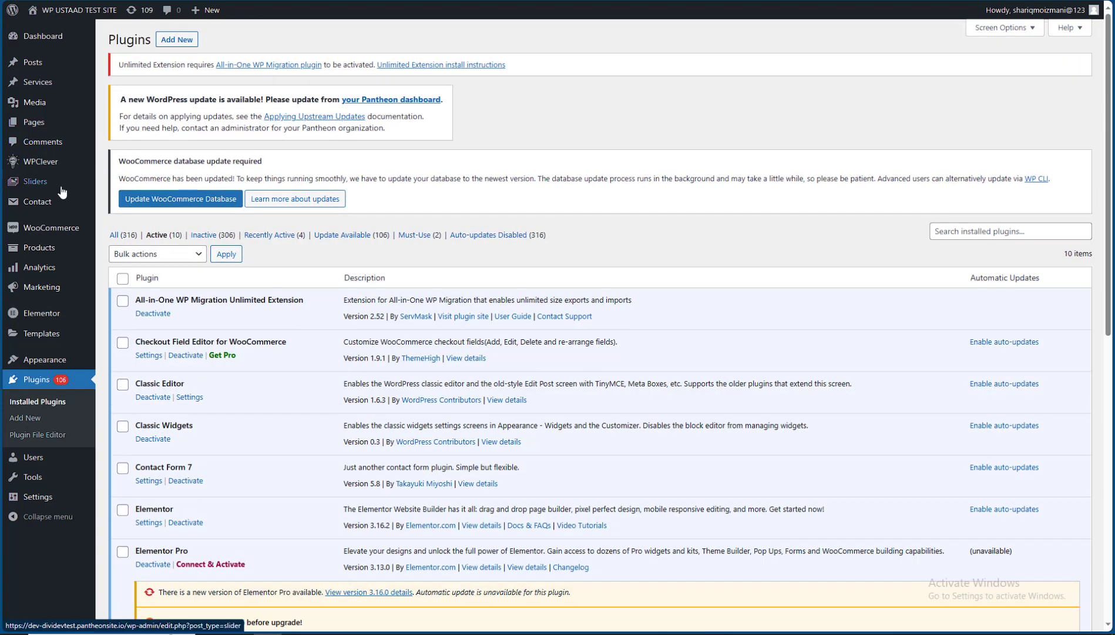
mouse_move(31, 165)
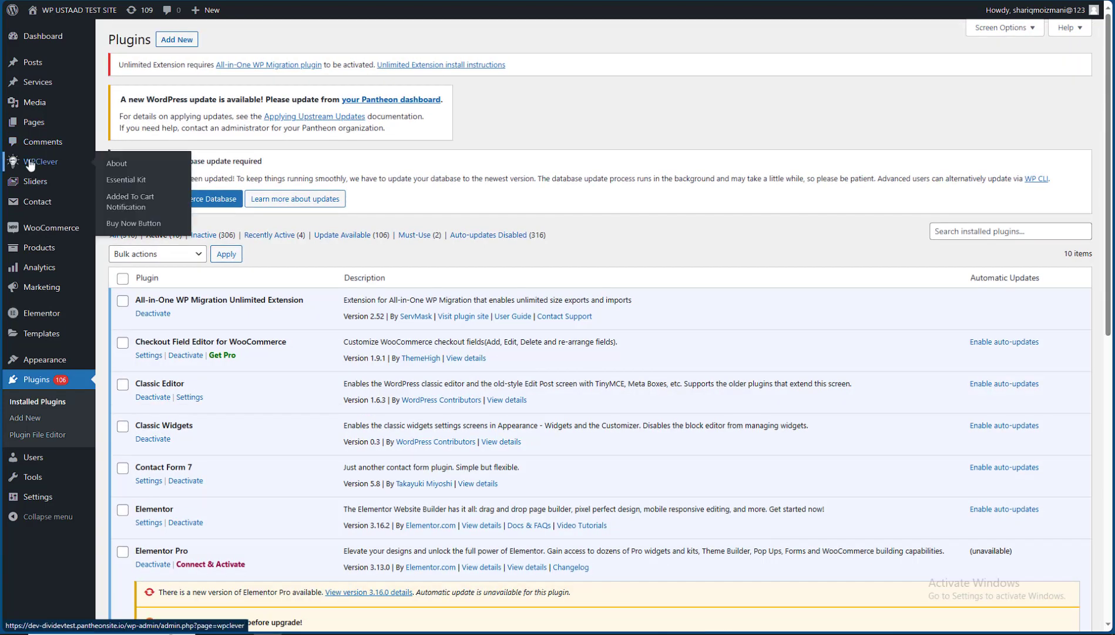
left_click(127, 224)
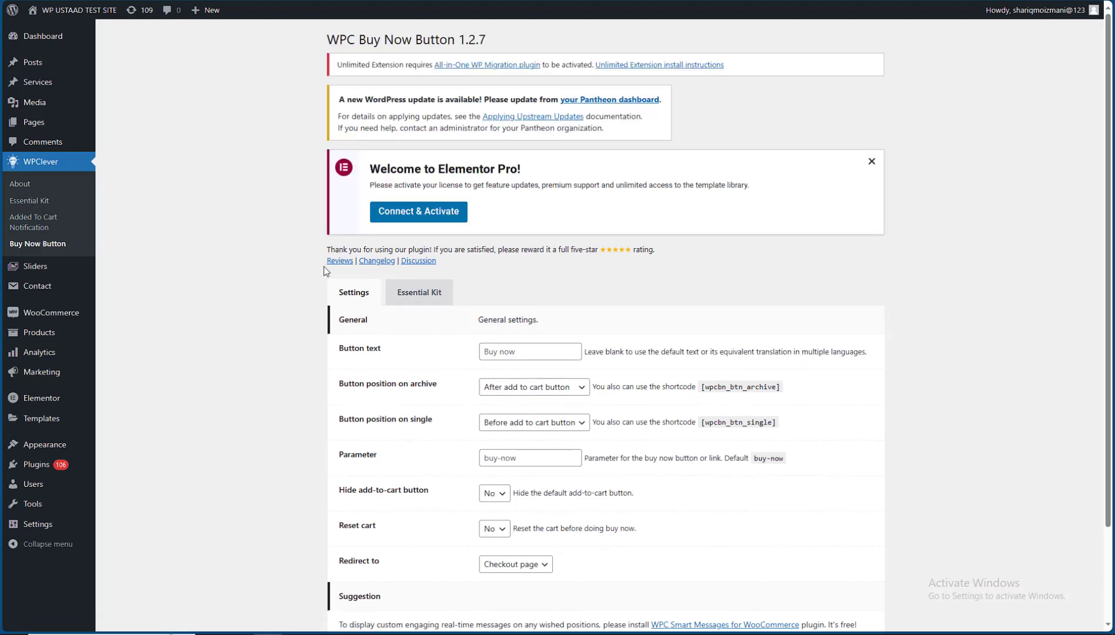
scroll(229, 367, "down", 2)
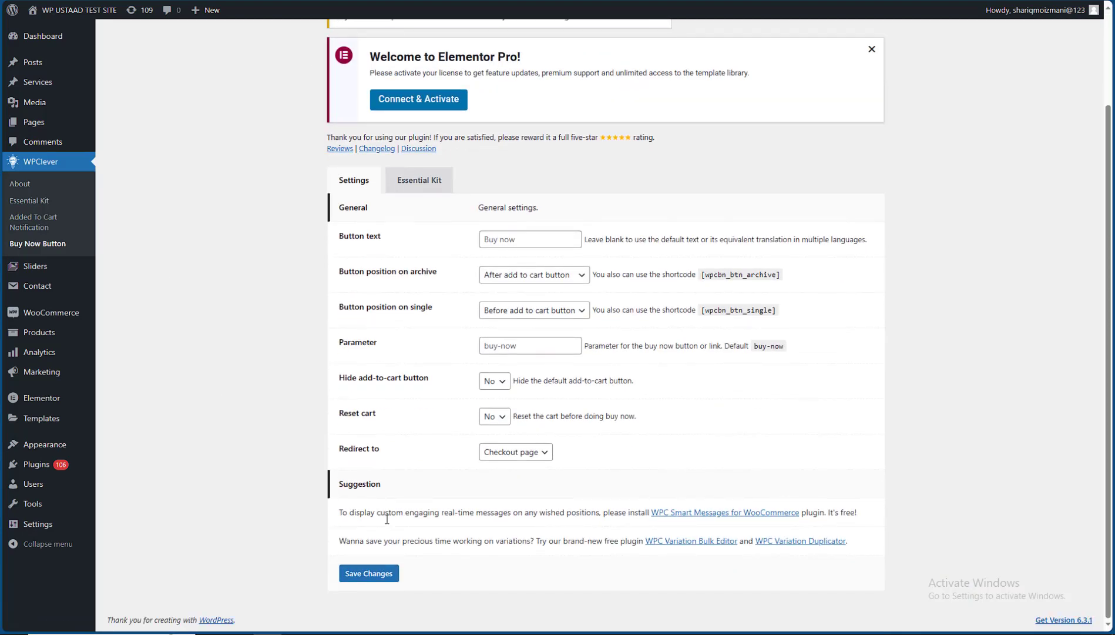
left_click(376, 576)
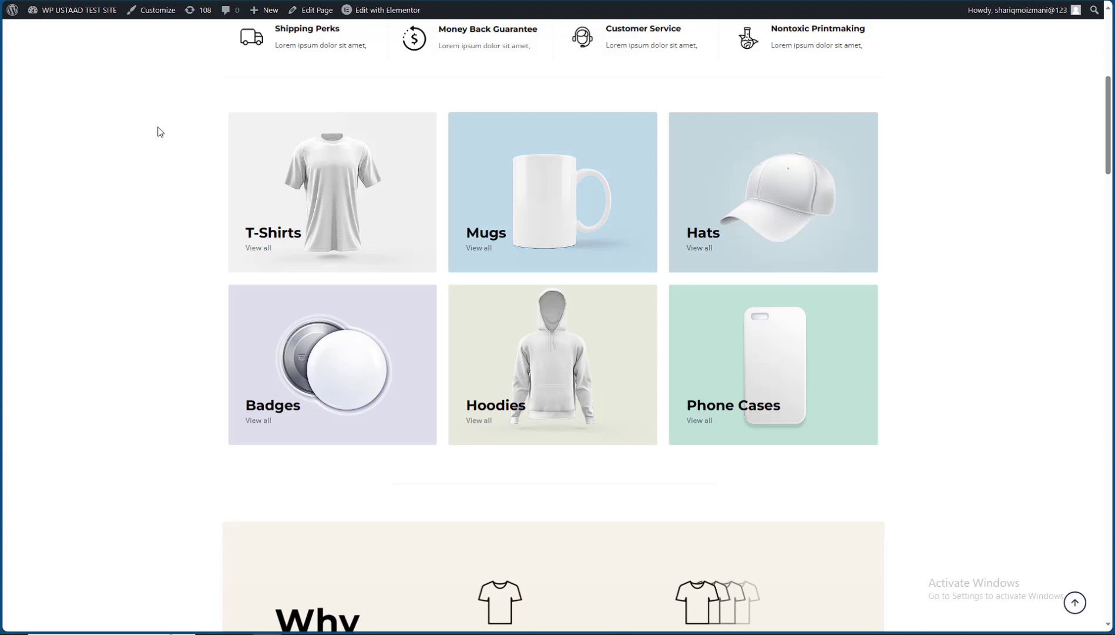
Use Buy now on T-Shirt Two in the homepage product grid
scroll(1095, 157, "down", 20)
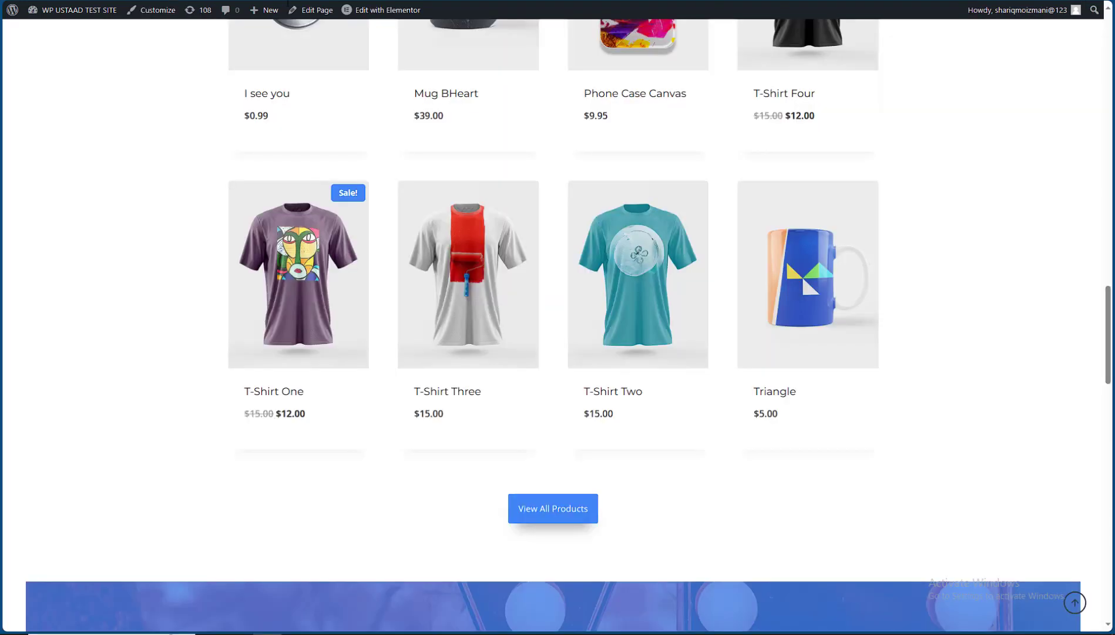
mouse_move(680, 448)
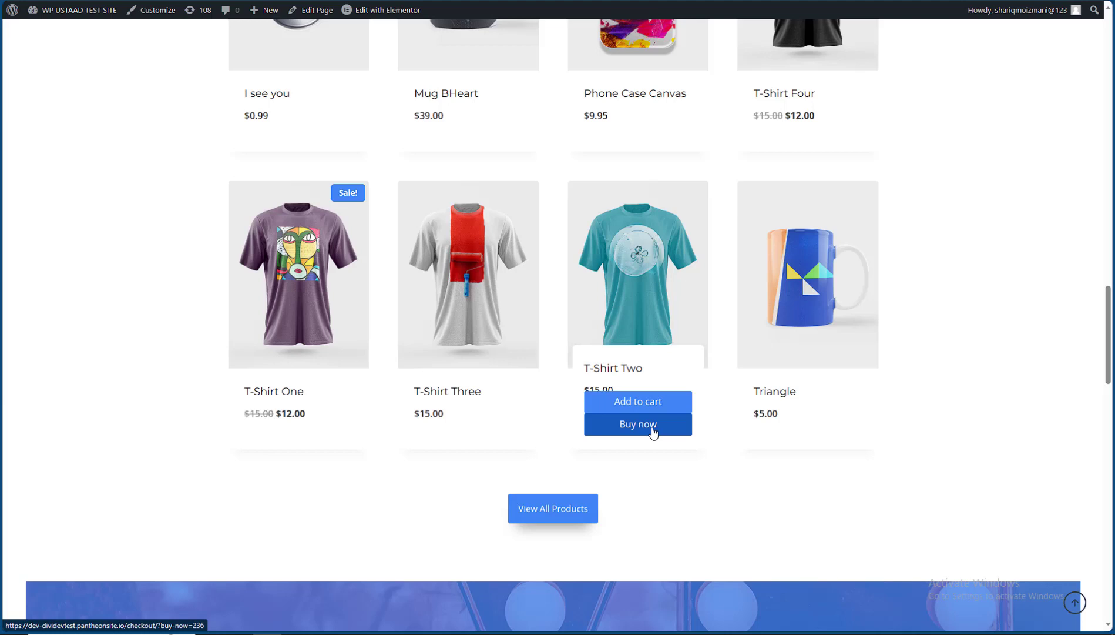
mouse_move(429, 316)
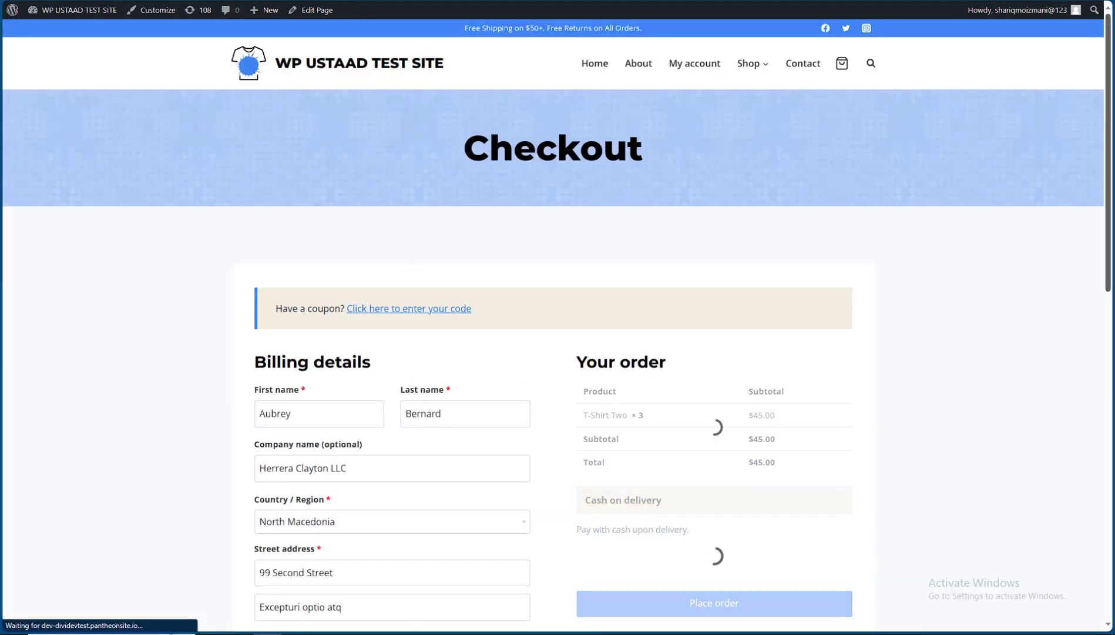
Place the cash-on-delivery order for three T-Shirt Two totalling $45.00
scroll(1080, 278, "down", 5)
scroll(1081, 279, "up", 4)
scroll(846, 358, "down", 6)
scroll(829, 356, "up", 8)
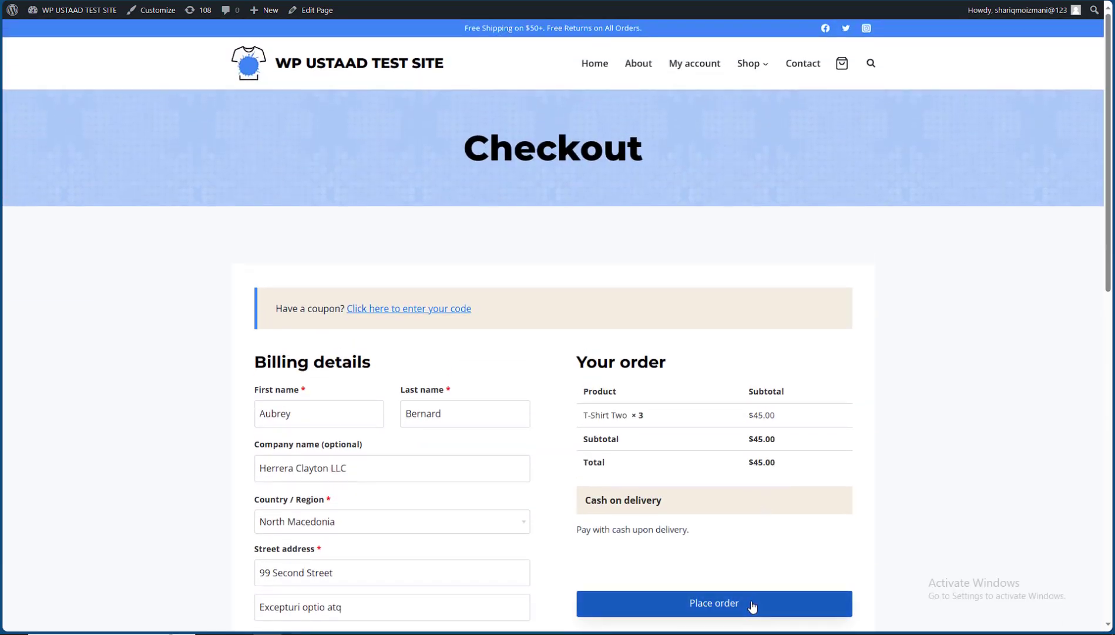
left_click(753, 606)
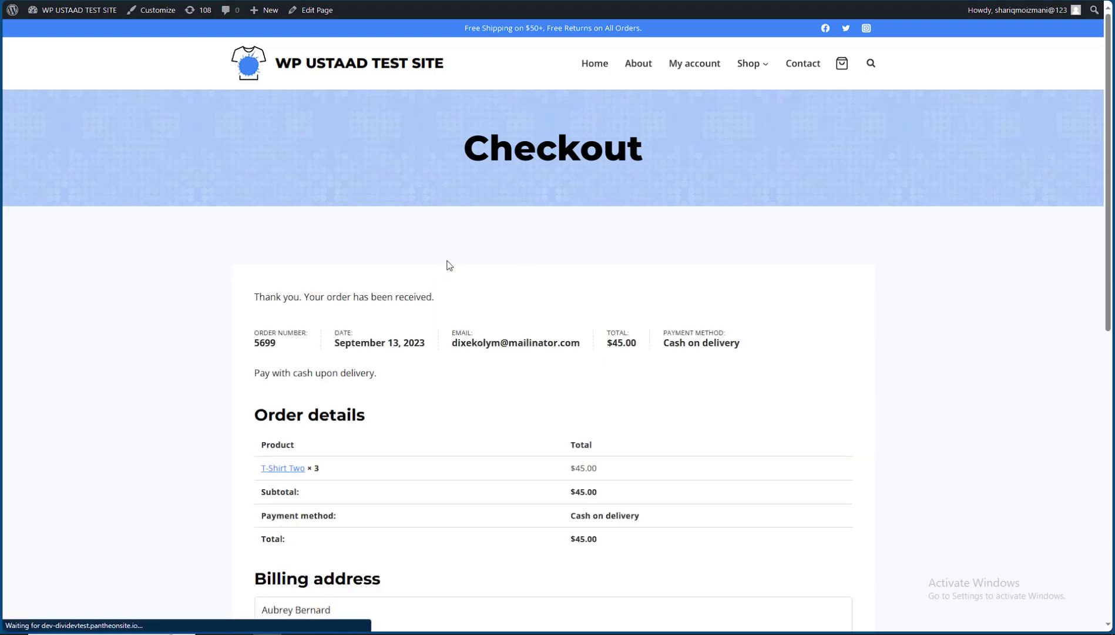
scroll(399, 246, "down", 7)
scroll(301, 92, "up", 8)
left_click(264, 63)
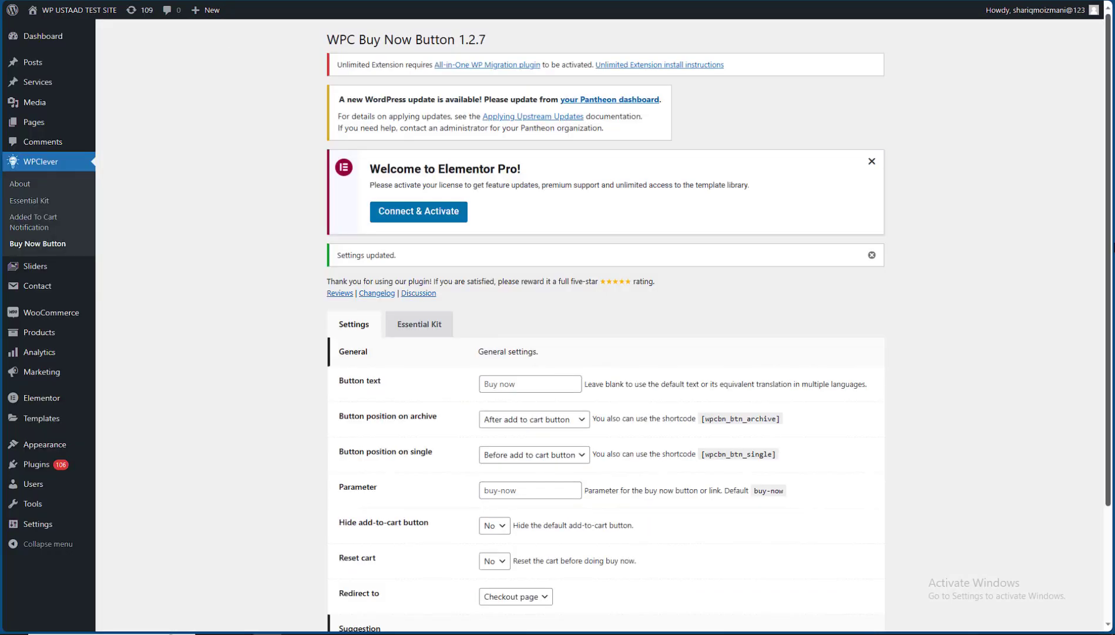
Set 'Hide add-to-cart button' to Yes, save, and view the storefront home page
scroll(643, 440, "down", 2)
left_click(490, 401)
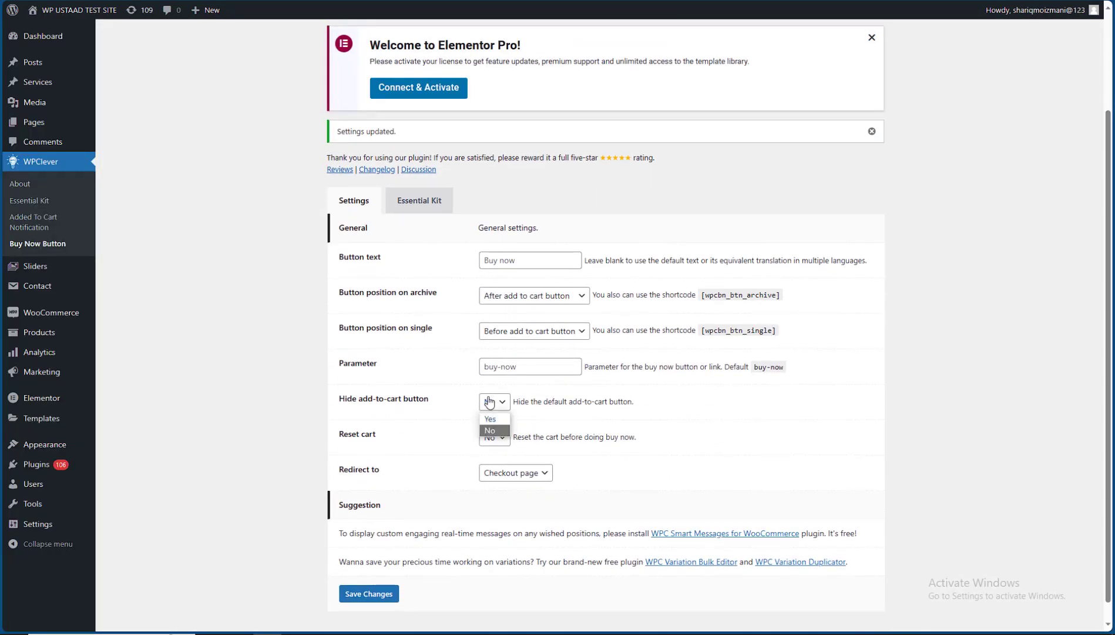
left_click(490, 421)
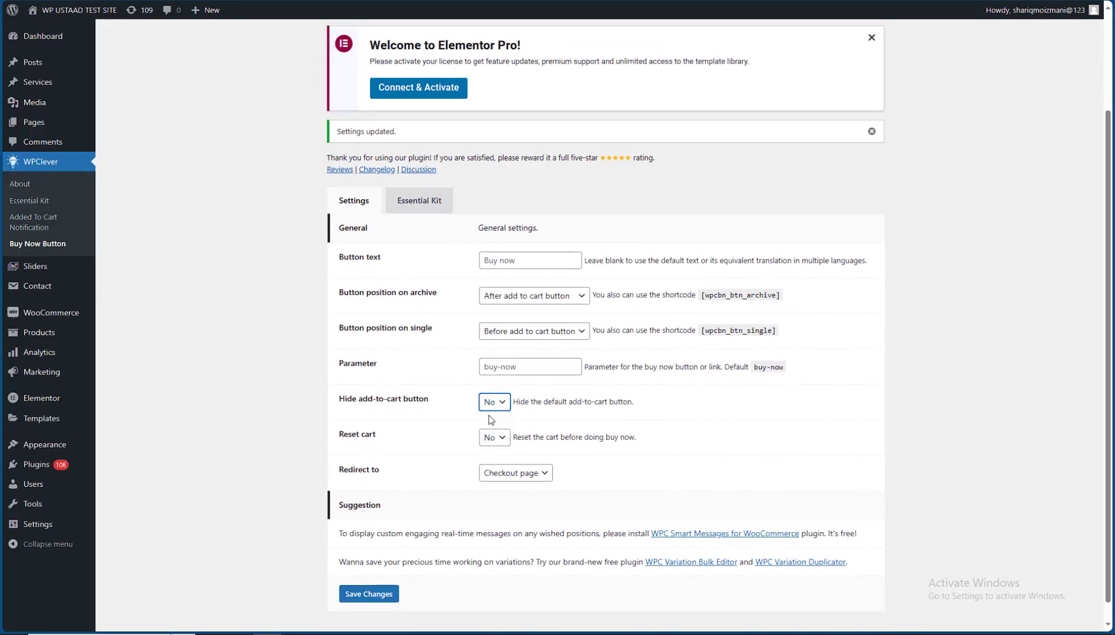
left_click(367, 597)
left_click(78, 10)
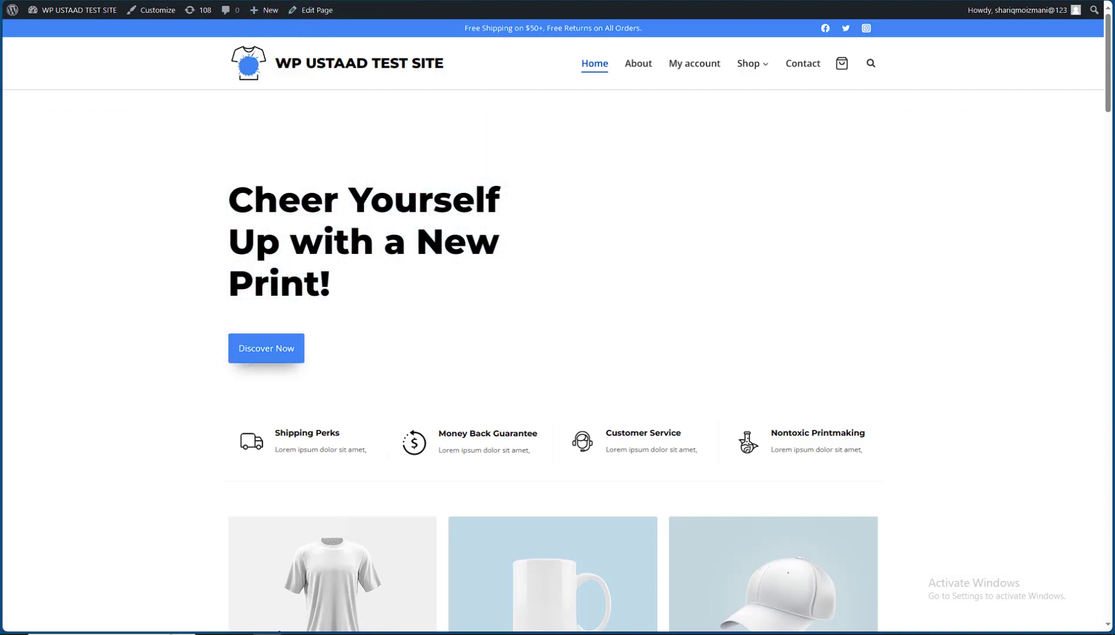
Open the T-Shirt Two product page from the homepage product grid
scroll(381, 162, "down", 15)
scroll(565, 247, "down", 8)
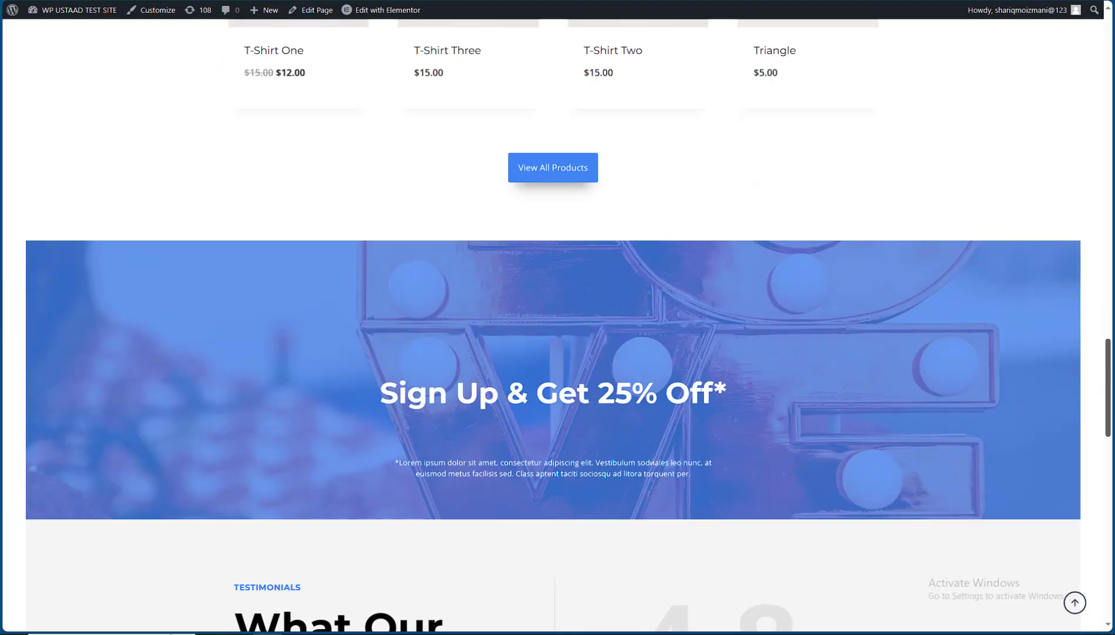
scroll(566, 247, "up", 5)
mouse_move(607, 286)
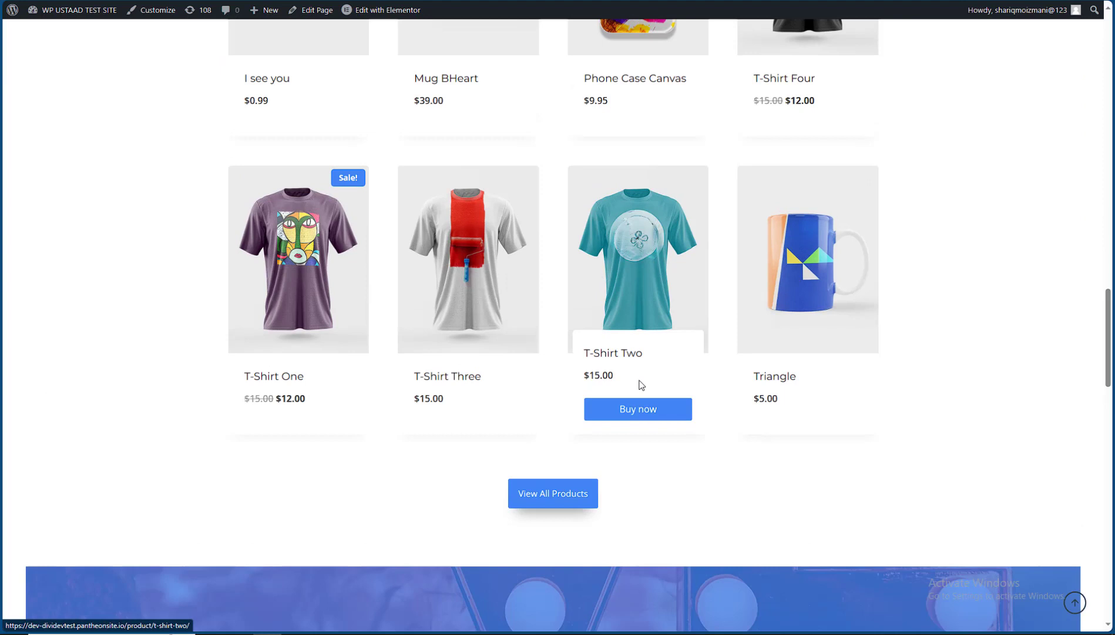
left_click(625, 410)
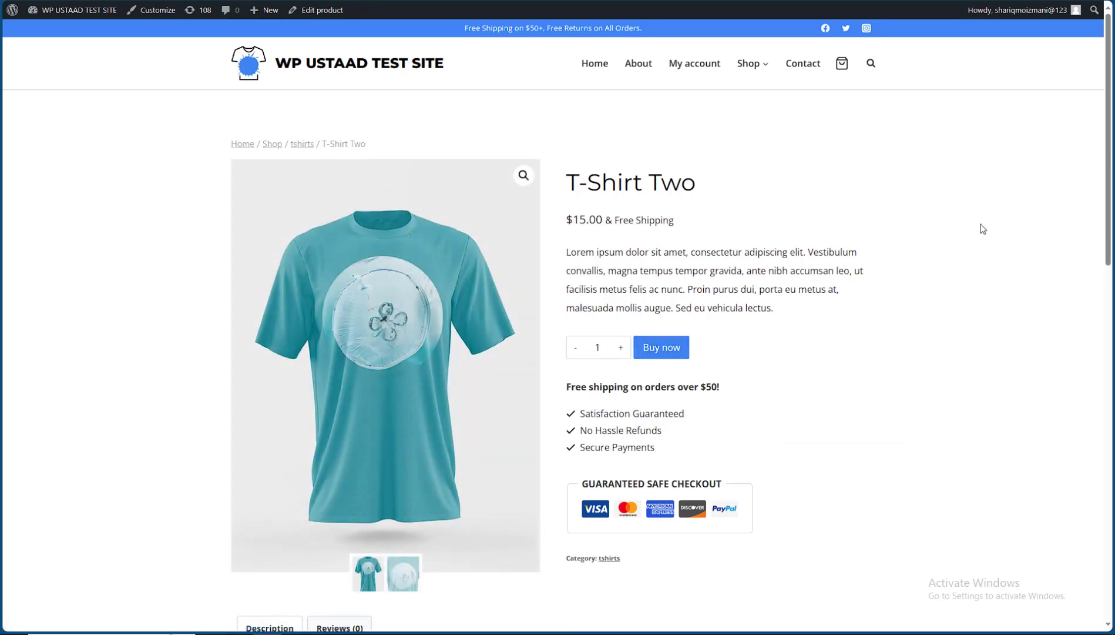
Buy two T-Shirt Two now and check the $30.00 checkout total
mouse_move(1110, 144)
left_mouse_down()
mouse_move(1111, 206)
mouse_move(1111, 144)
left_mouse_up()
scroll(607, 317, "down", 20)
scroll(632, 326, "up", 20)
left_click(620, 347)
left_click(684, 347)
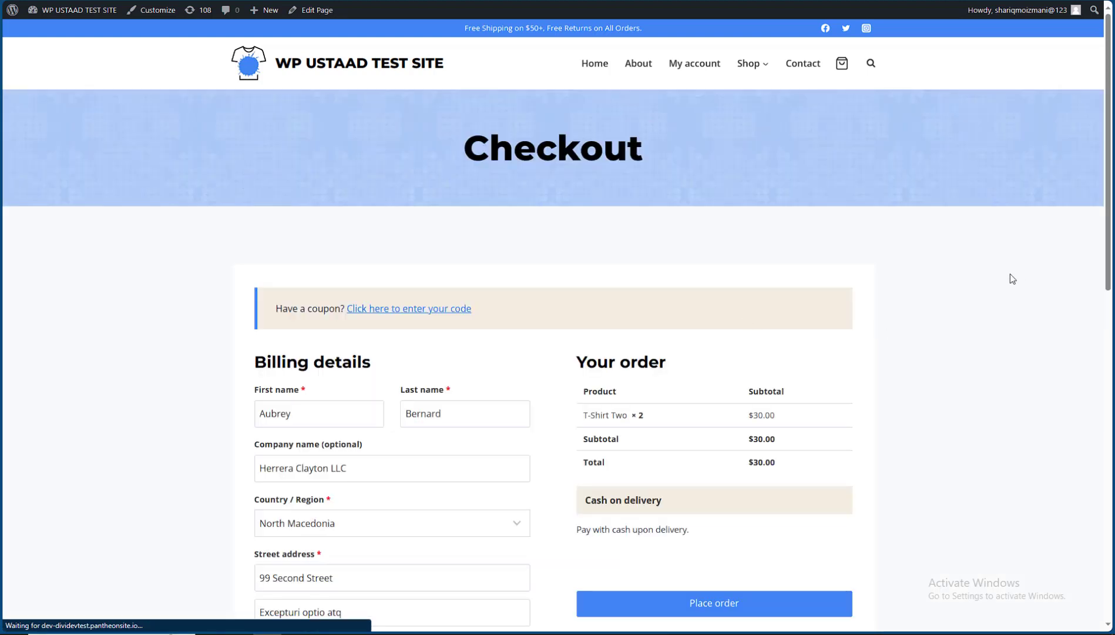
left_click_drag(782, 461, 607, 415)
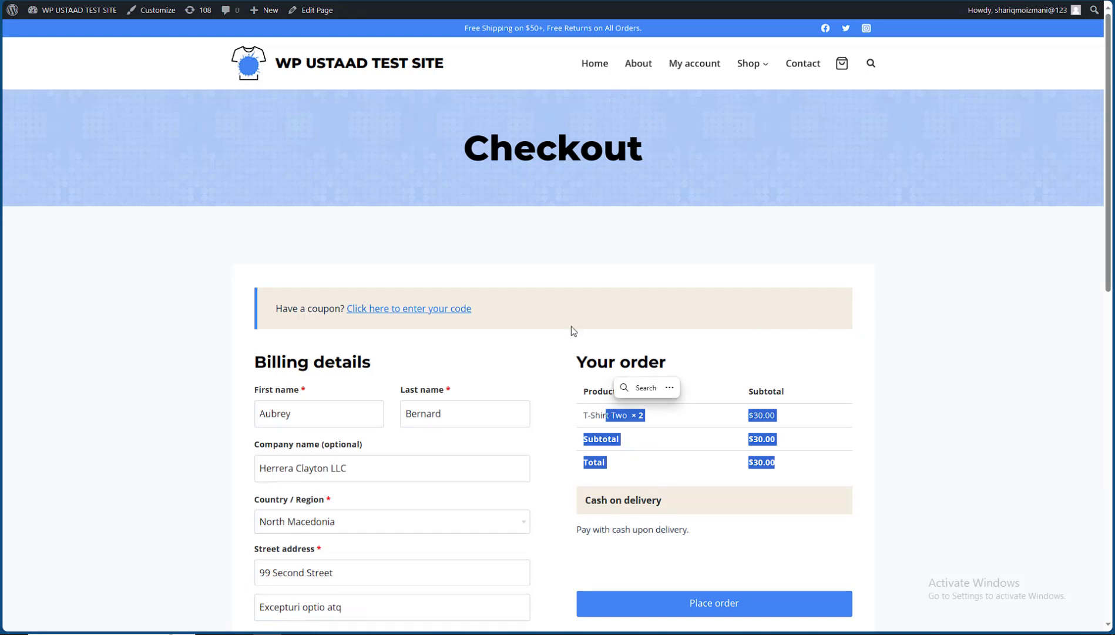
Set 'Hide add-to-cart button' back to No and save the Buy Now Button settings
left_click(271, 75)
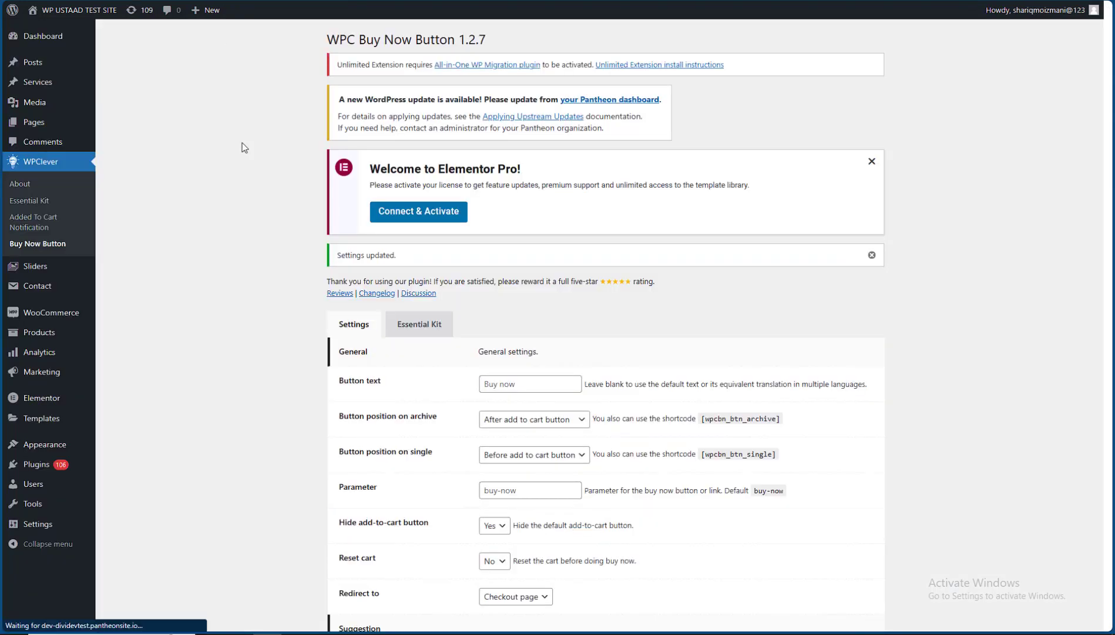
scroll(829, 493, "down", 2)
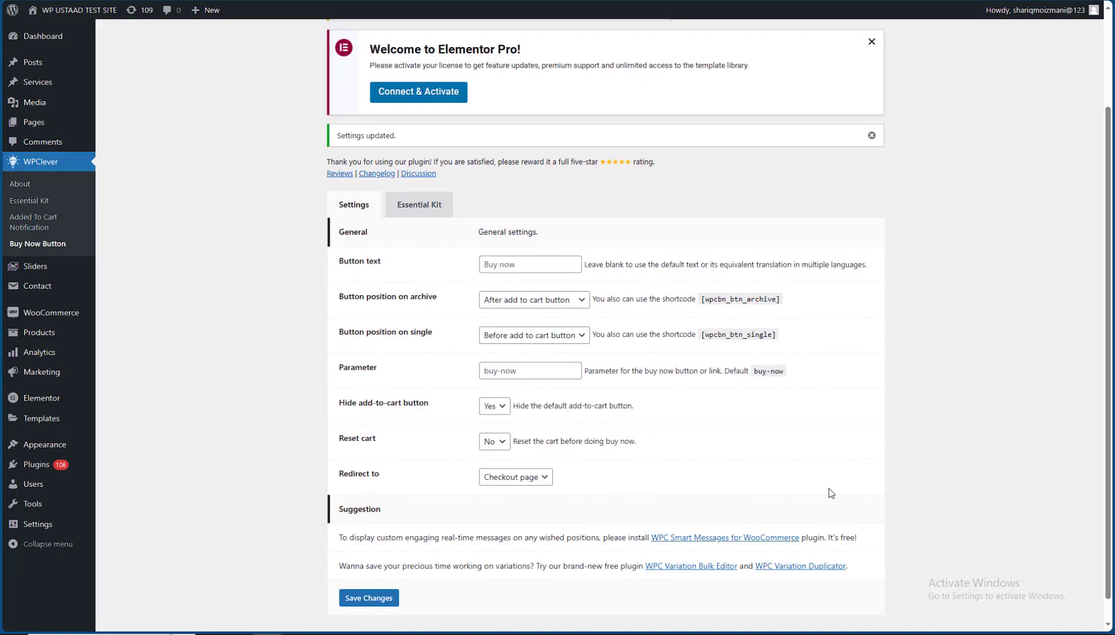
left_click(496, 407)
left_click(489, 436)
left_click(368, 598)
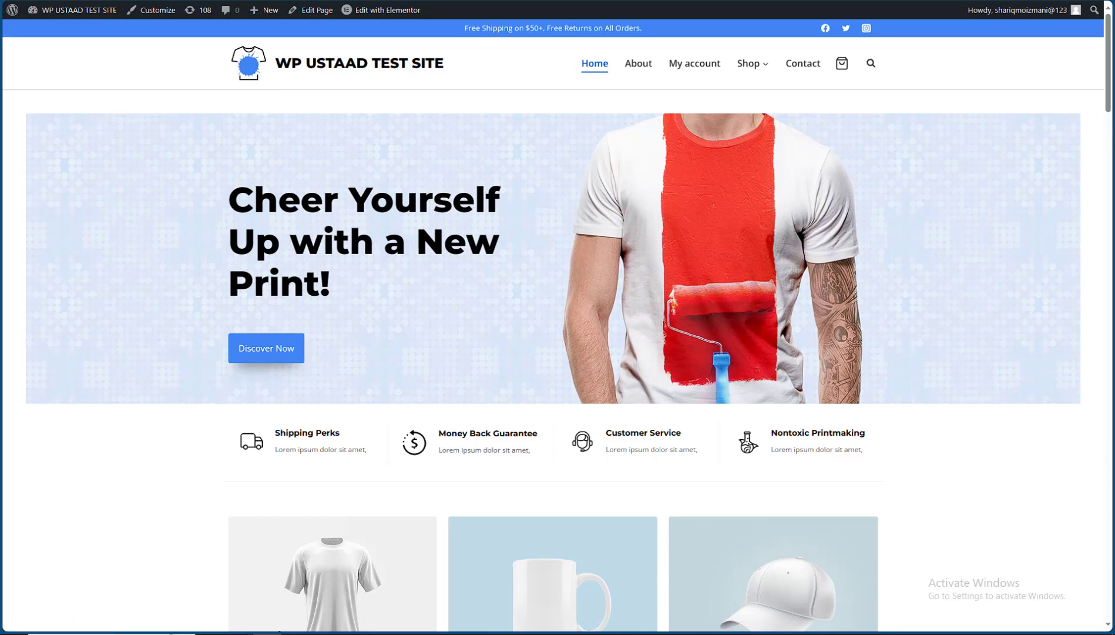
Open Phone Case Canvas from the featured products, whose card shows Add to cart and Buy now
scroll(553, 323, "down", 20)
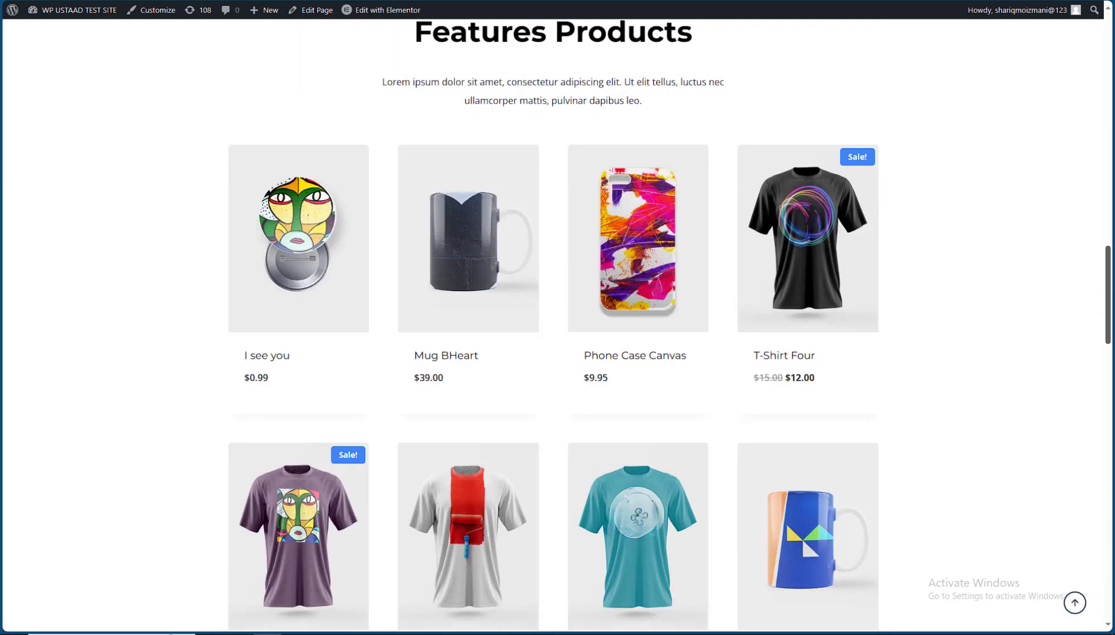
left_click(666, 232)
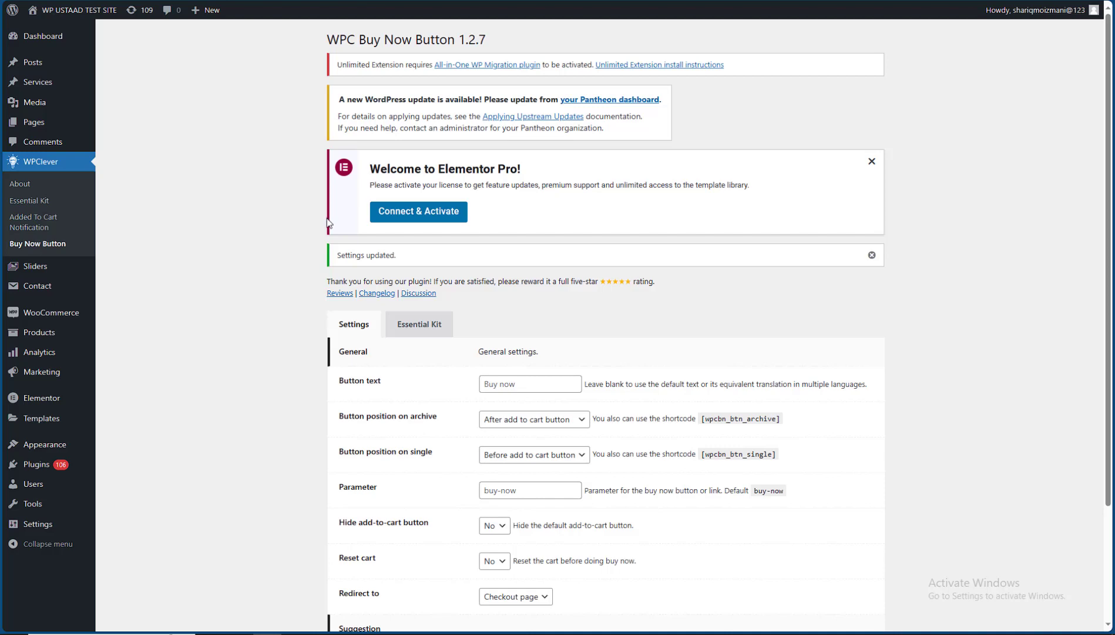
Highlight the archive-page and single-product shortcodes in the Buy Now Button settings
scroll(327, 223, "down", 2)
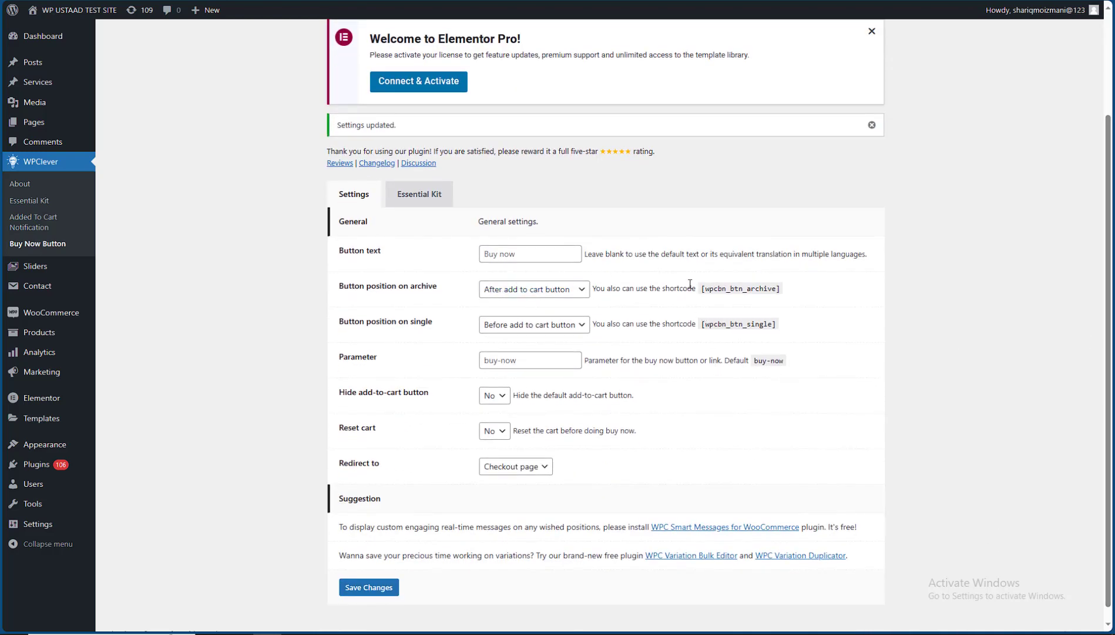
left_click_drag(703, 290, 795, 291)
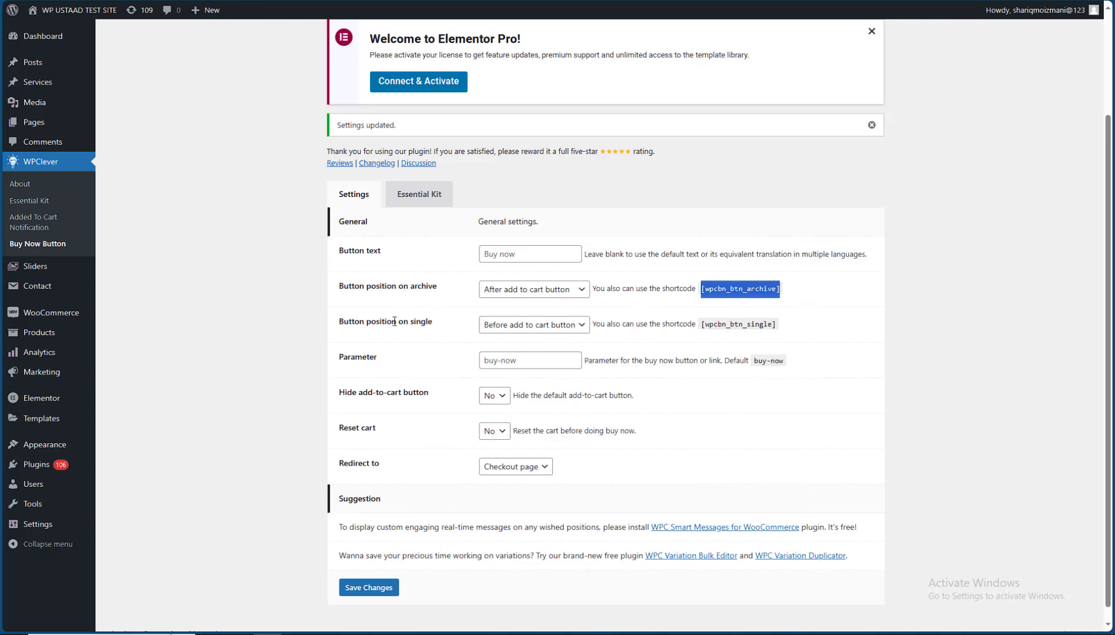
left_click_drag(699, 325, 785, 327)
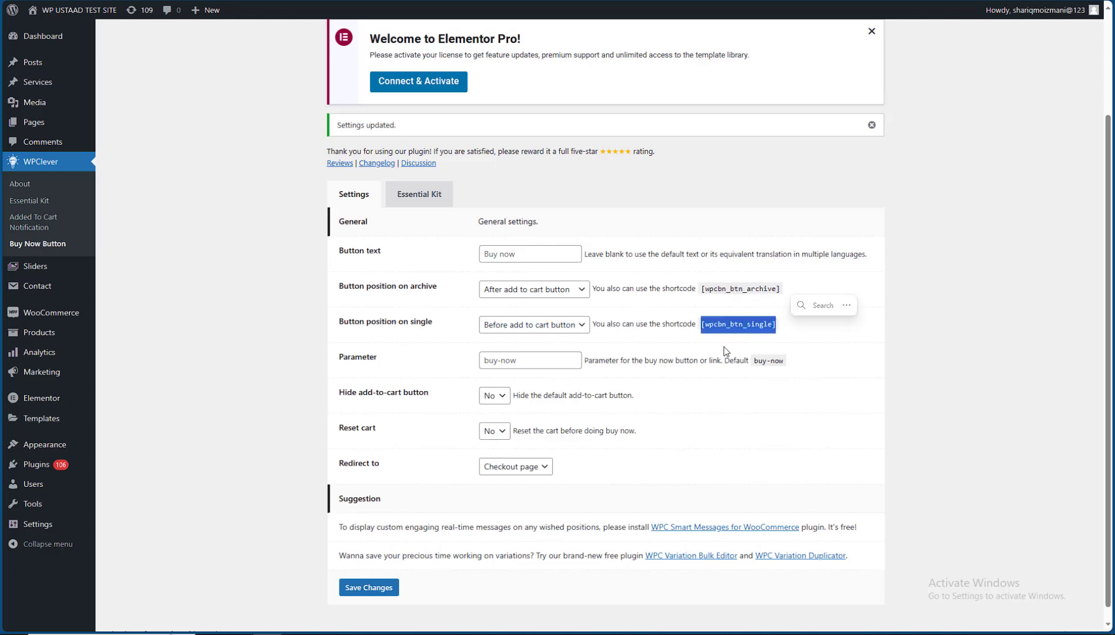
left_click(758, 340)
left_click(539, 357)
Change the button text to 'Buy this product'
left_click(539, 255)
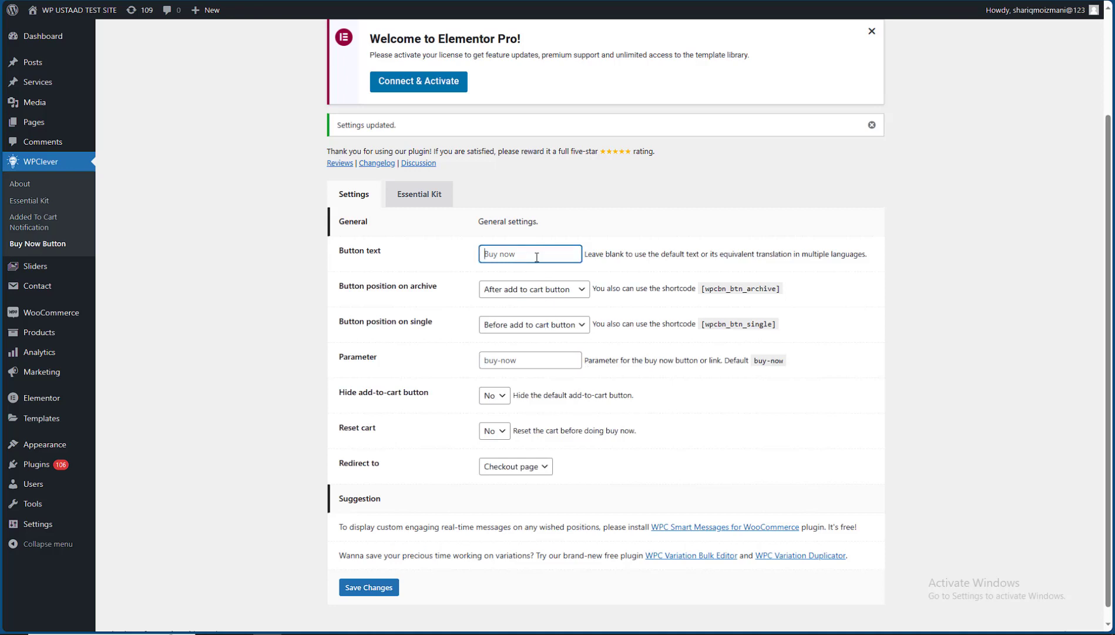
type("B")
key("BackSpace")
type("Buy this product")
Set the Buy now redirect to the Cart page and save the settings
left_click(510, 466)
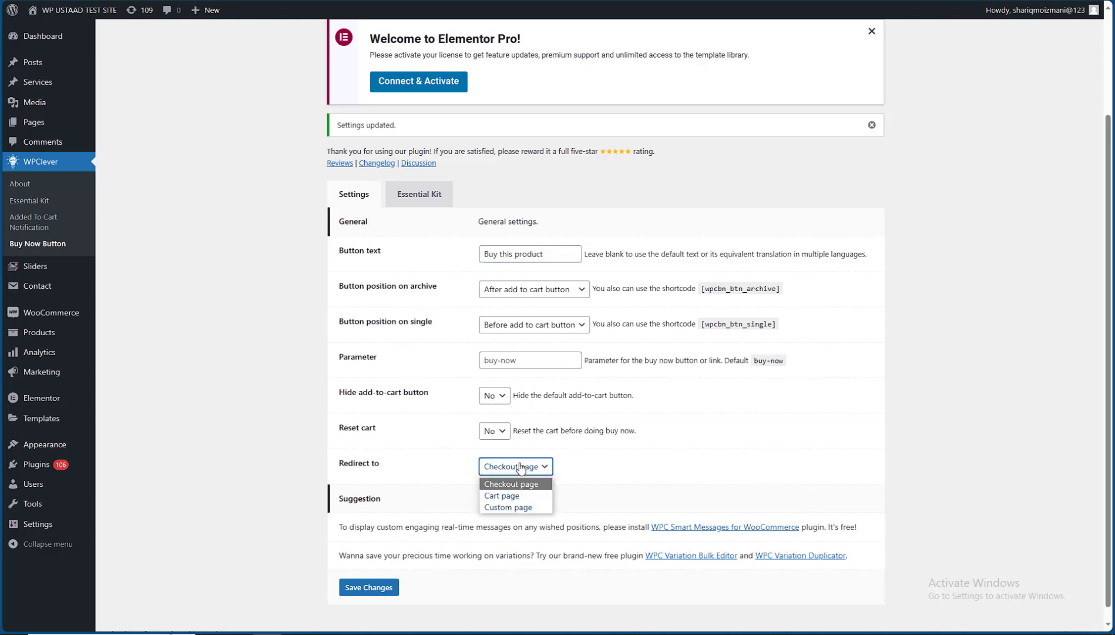
left_click(517, 506)
left_click(579, 467)
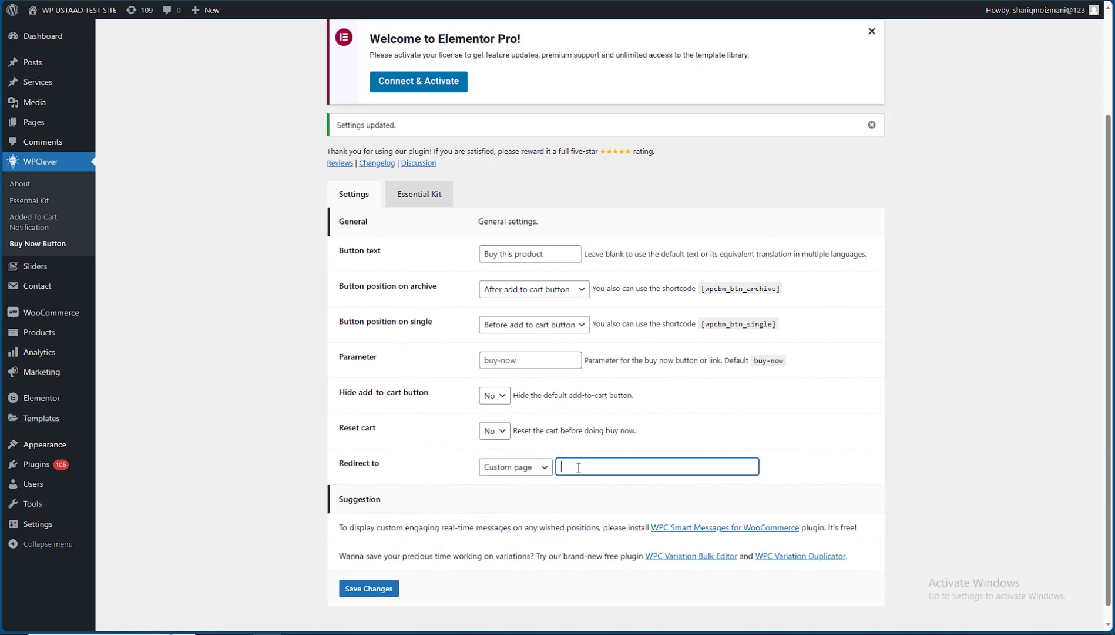
left_click(517, 472)
left_click(490, 495)
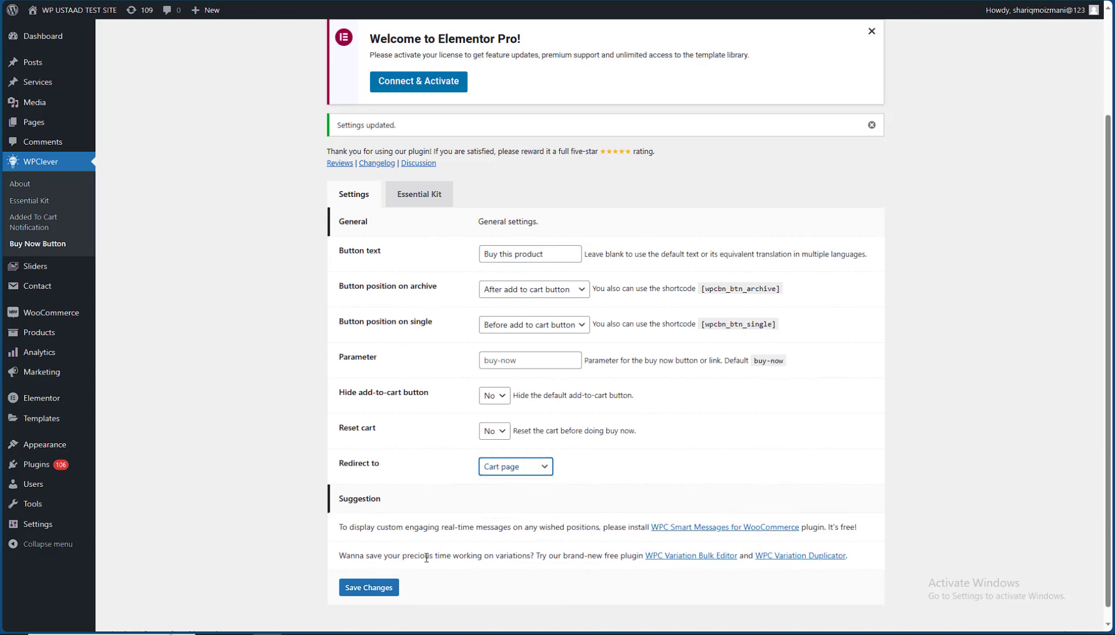
left_click(515, 468)
left_click(493, 496)
left_click(381, 588)
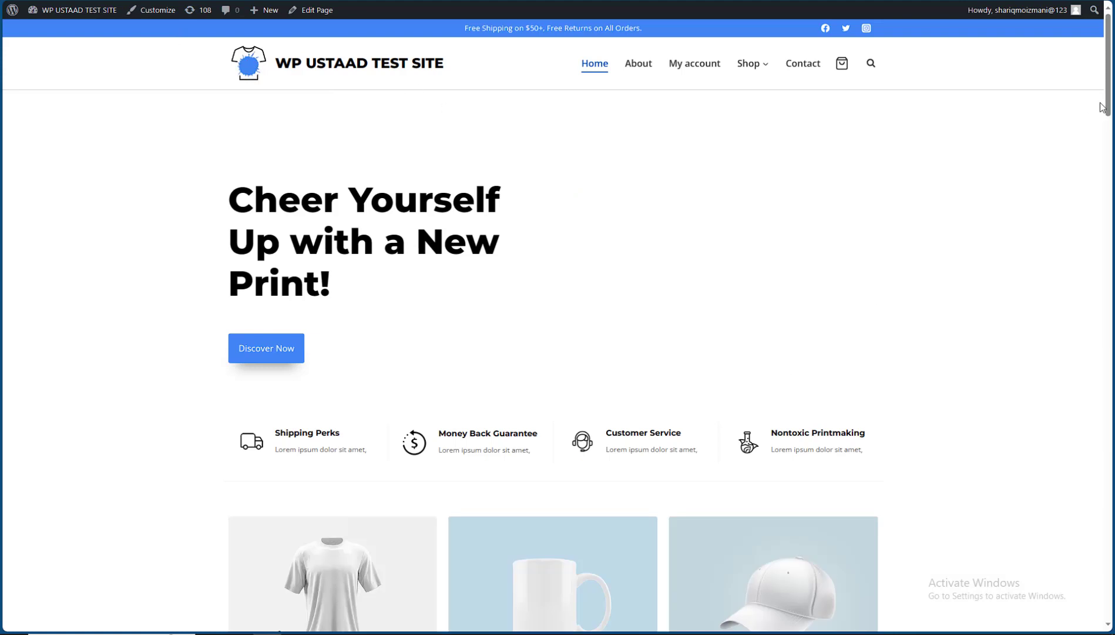
Check the featured products for T-Shirt Three showing both Add to cart and Buy this product buttons
scroll(1113, 88, "down", 20)
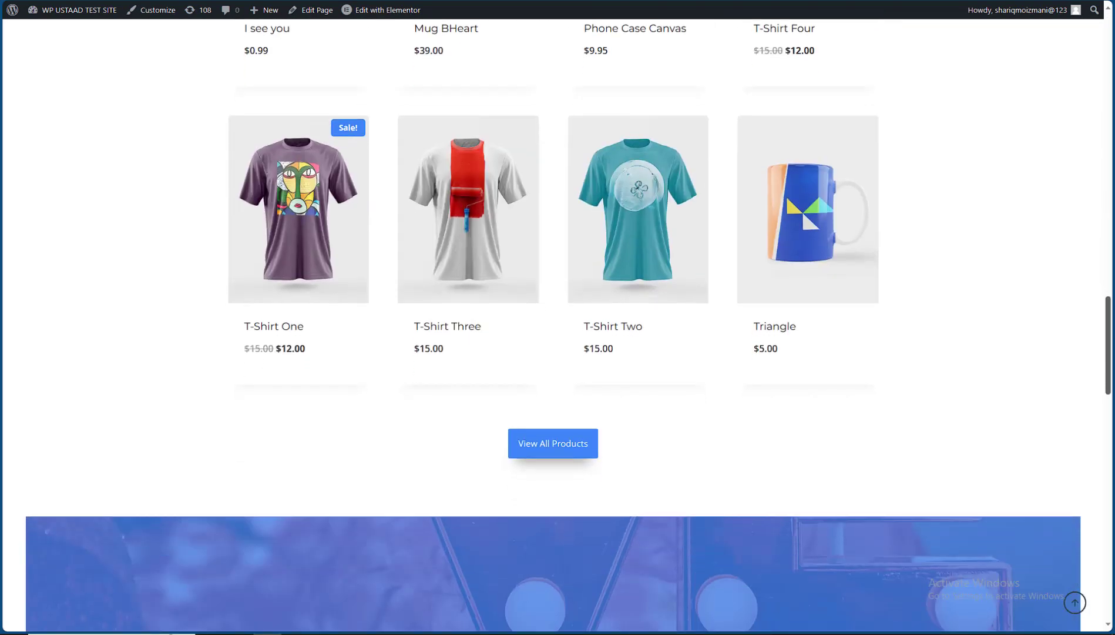
scroll(732, 306, "up", 1)
mouse_move(468, 369)
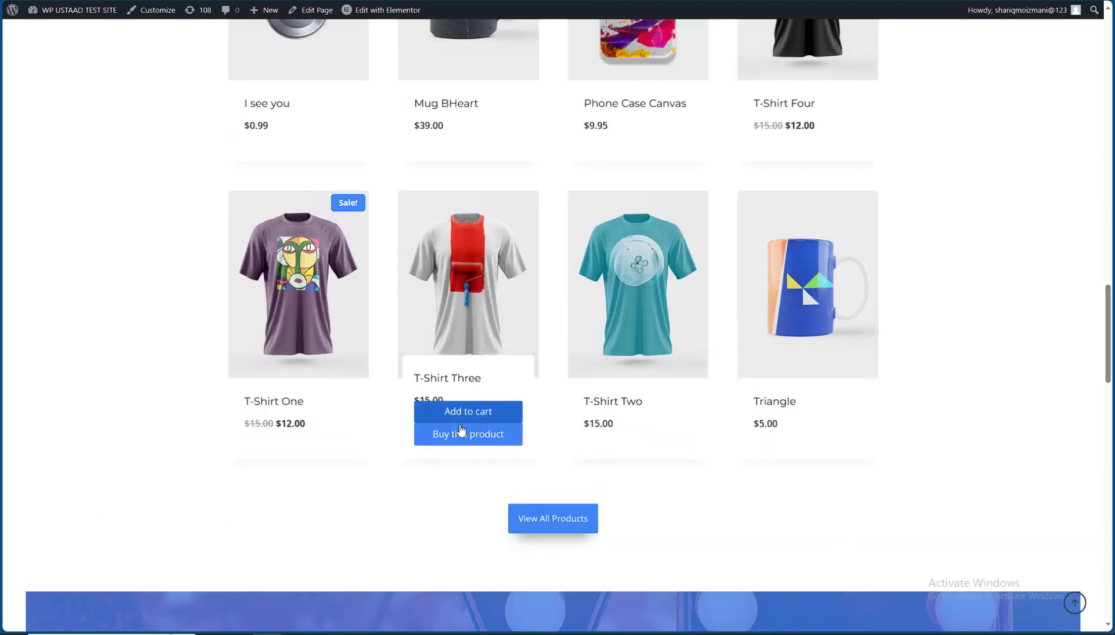